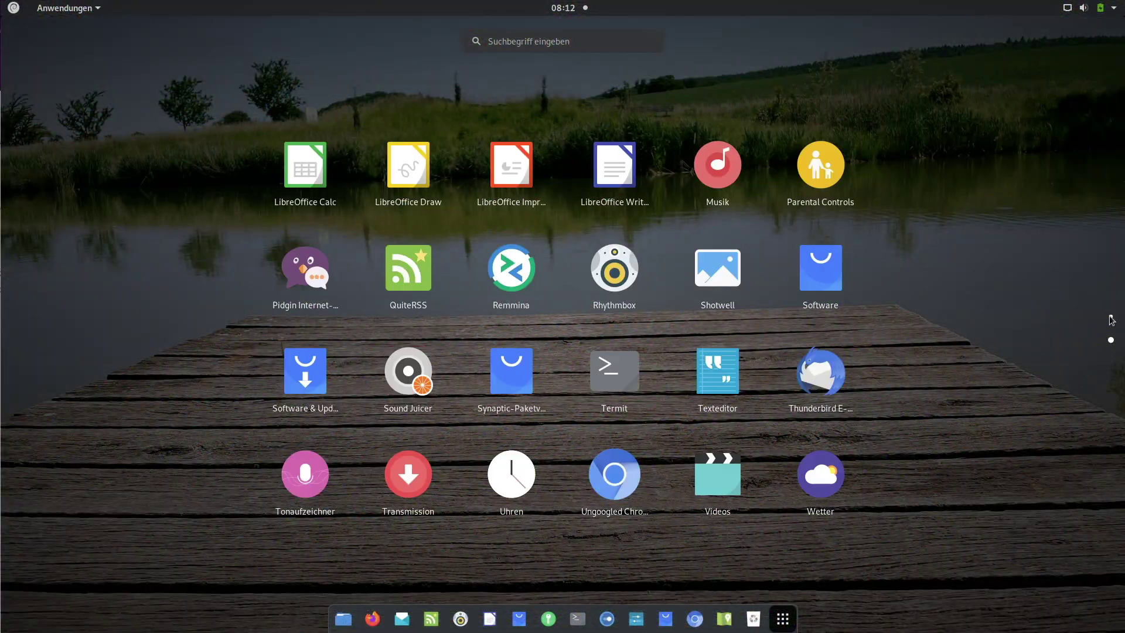
# - Open the system settings, review the device and operating system details on the Info page, and close the settings
pyautogui.click(1112, 319)
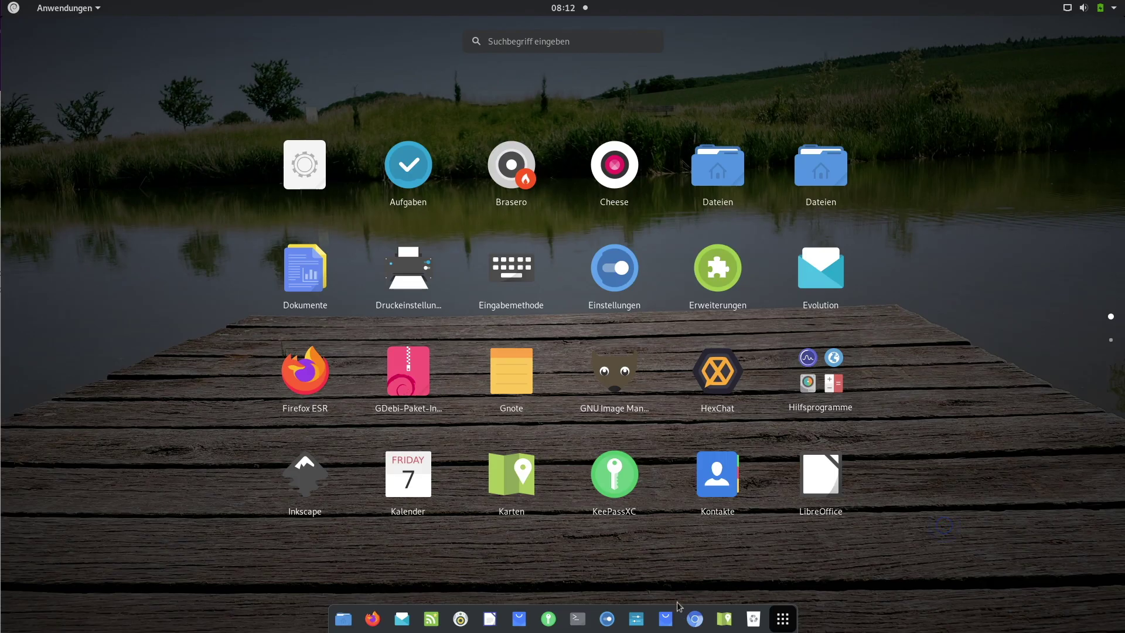
pyautogui.click(607, 618)
pyautogui.click(328, 146)
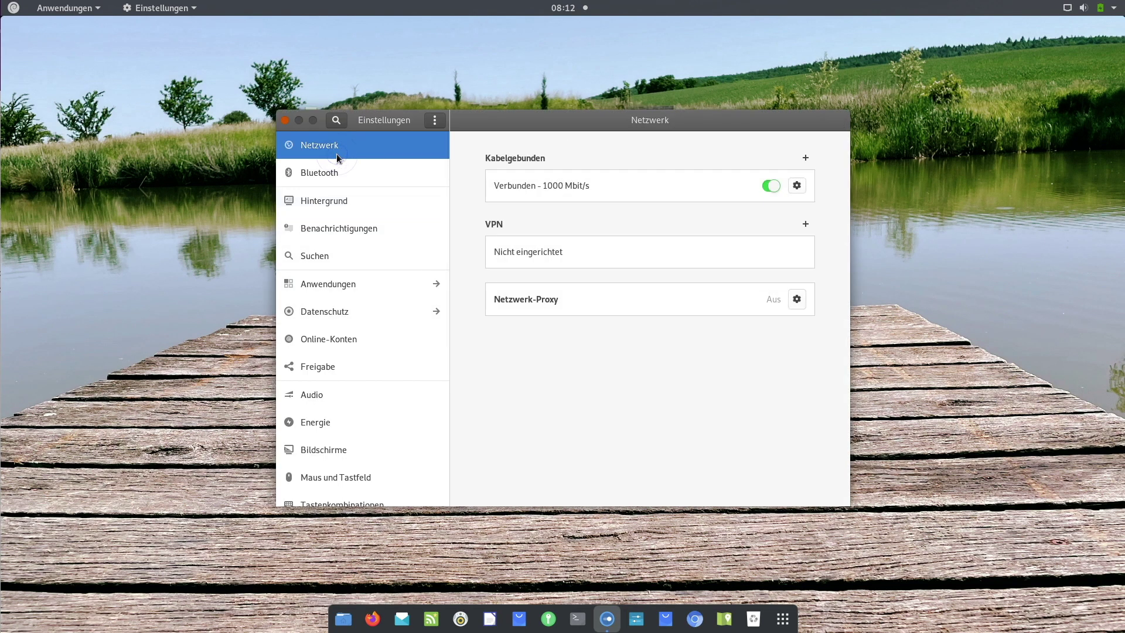
pyautogui.scroll(-5, 316, 351)
pyautogui.click(308, 492)
pyautogui.scroll(-3, 817, 368)
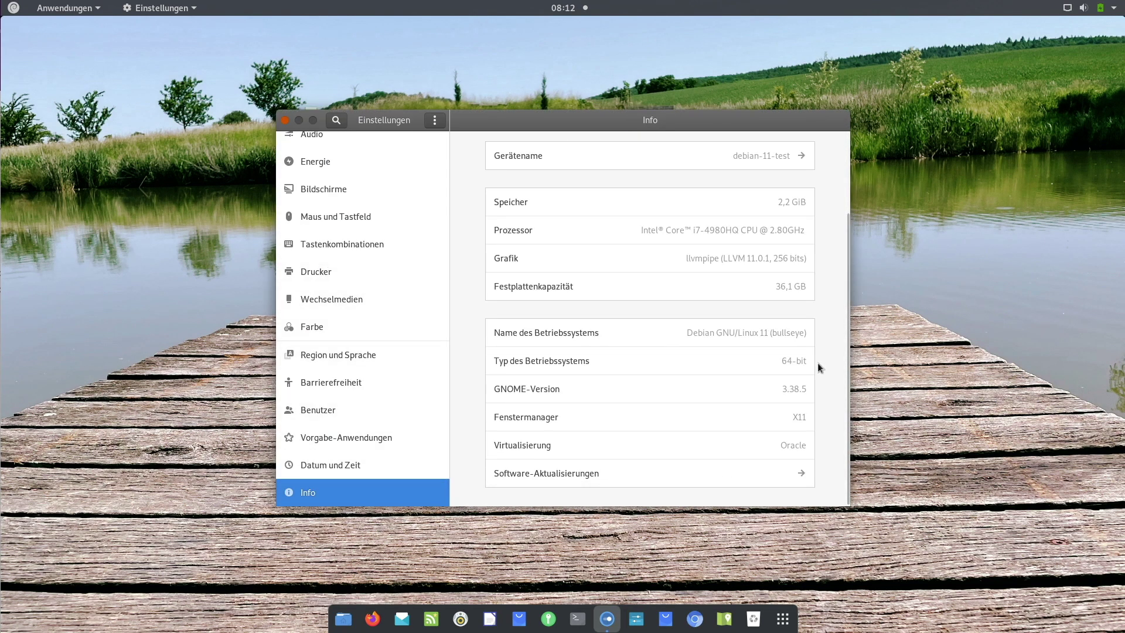
pyautogui.scroll(3, 817, 367)
pyautogui.click(285, 119)
# - Open the file manager at the home folder and the software centre's Erkunden page
pyautogui.click(342, 620)
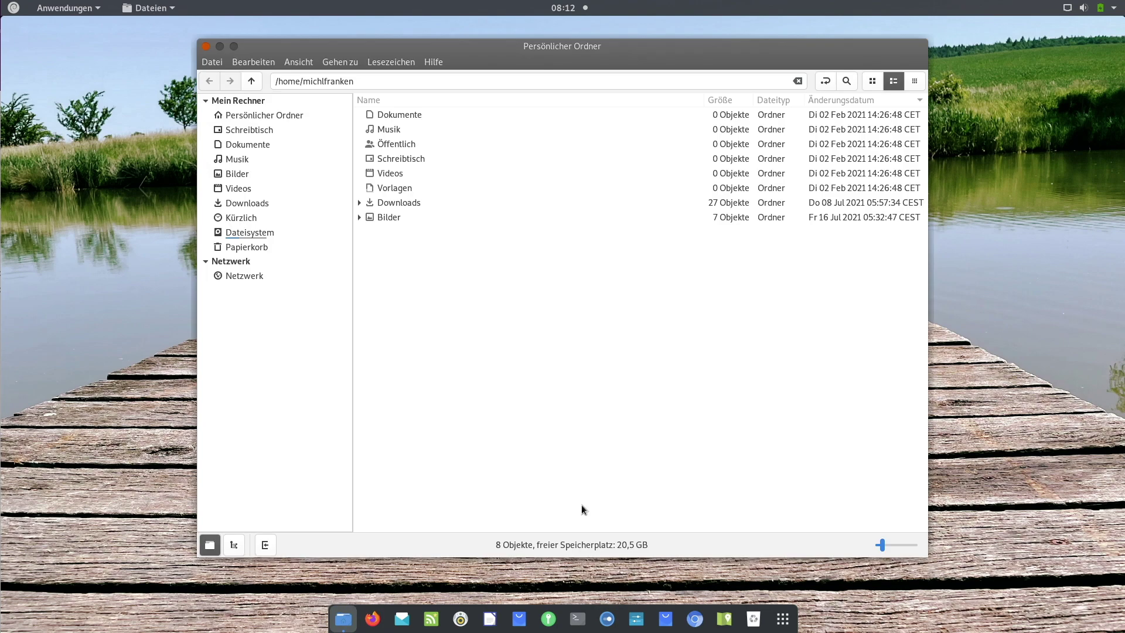
pyautogui.click(519, 619)
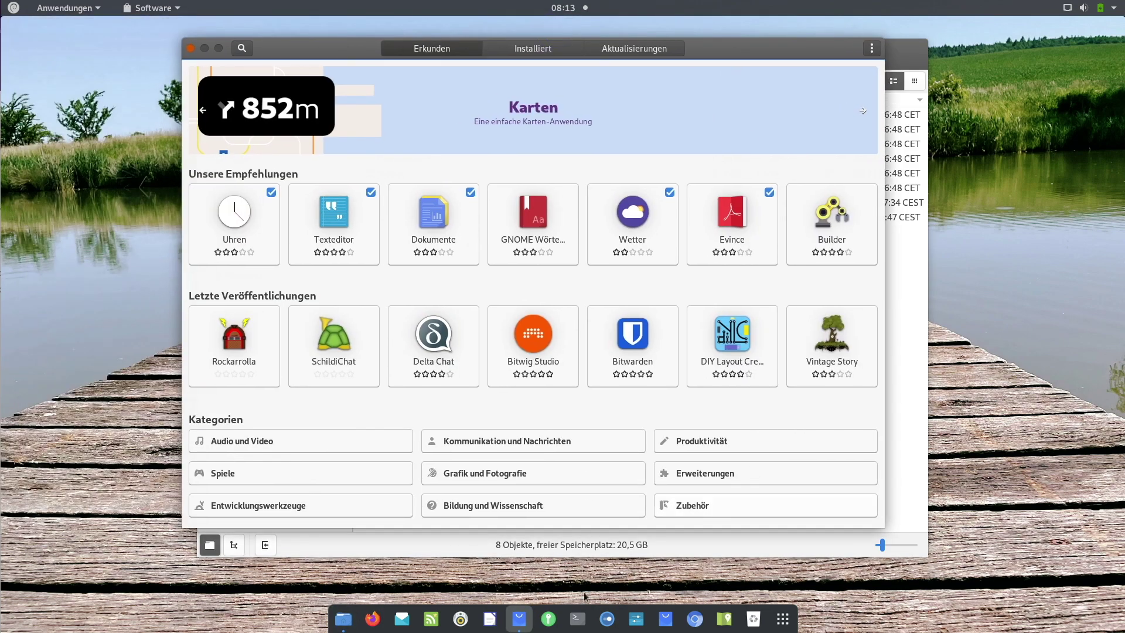
# - Run neofetch in a terminal to display the system information
pyautogui.click(577, 619)
pyautogui.write('neofetch')
pyautogui.press('Return')
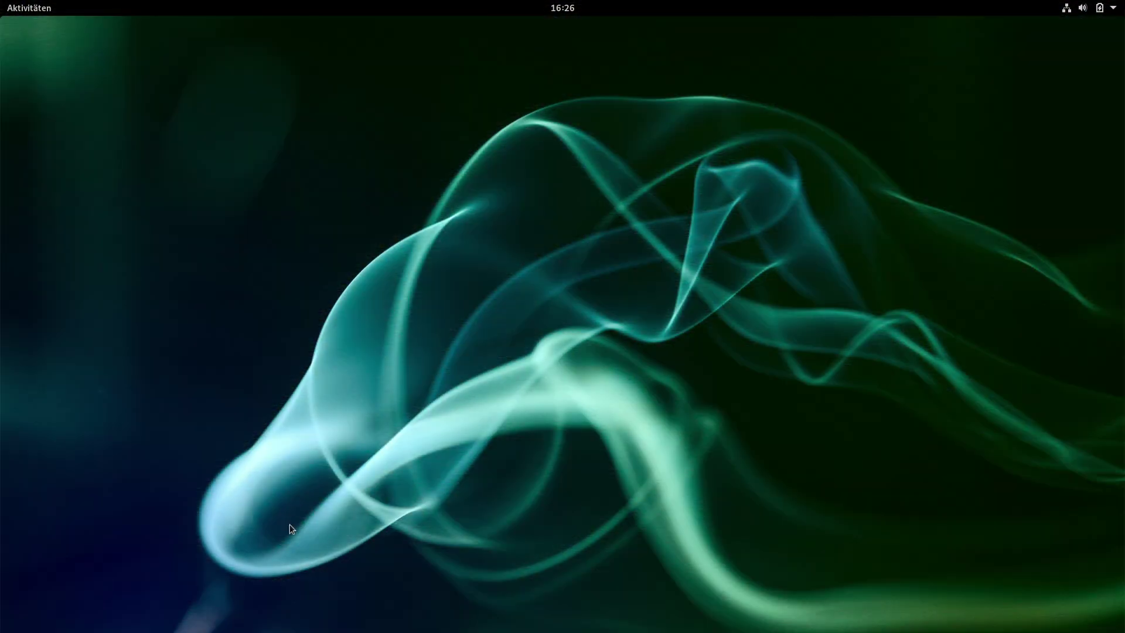
# - Show the activities overview and bring up the grid of all installed applications
pyautogui.click(274, 425)
pyautogui.click(29, 8)
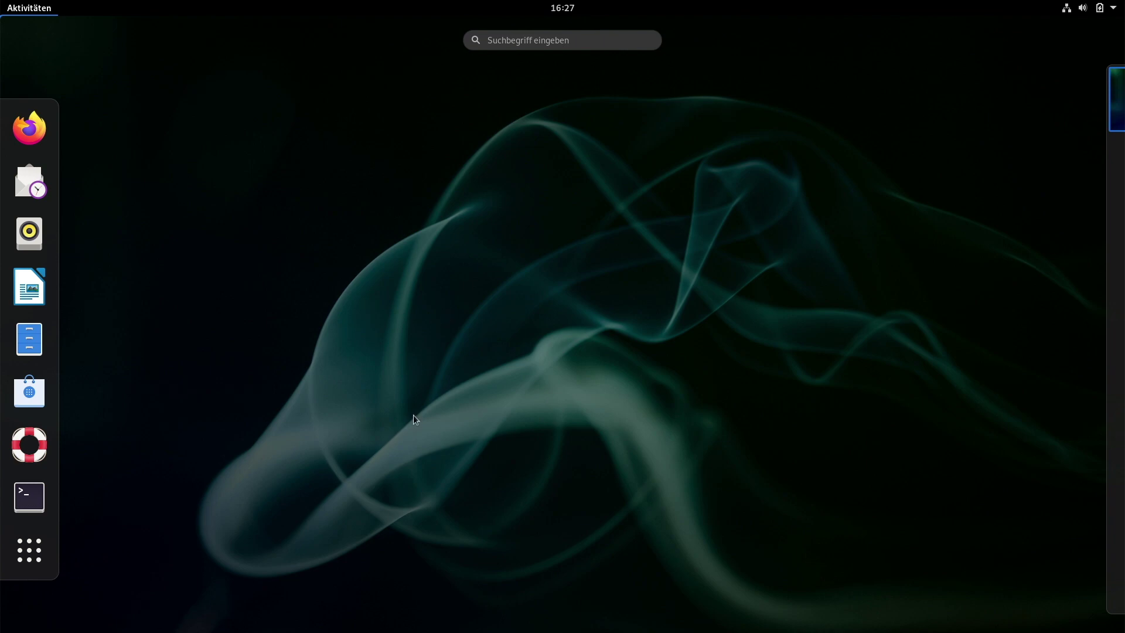
pyautogui.click(40, 552)
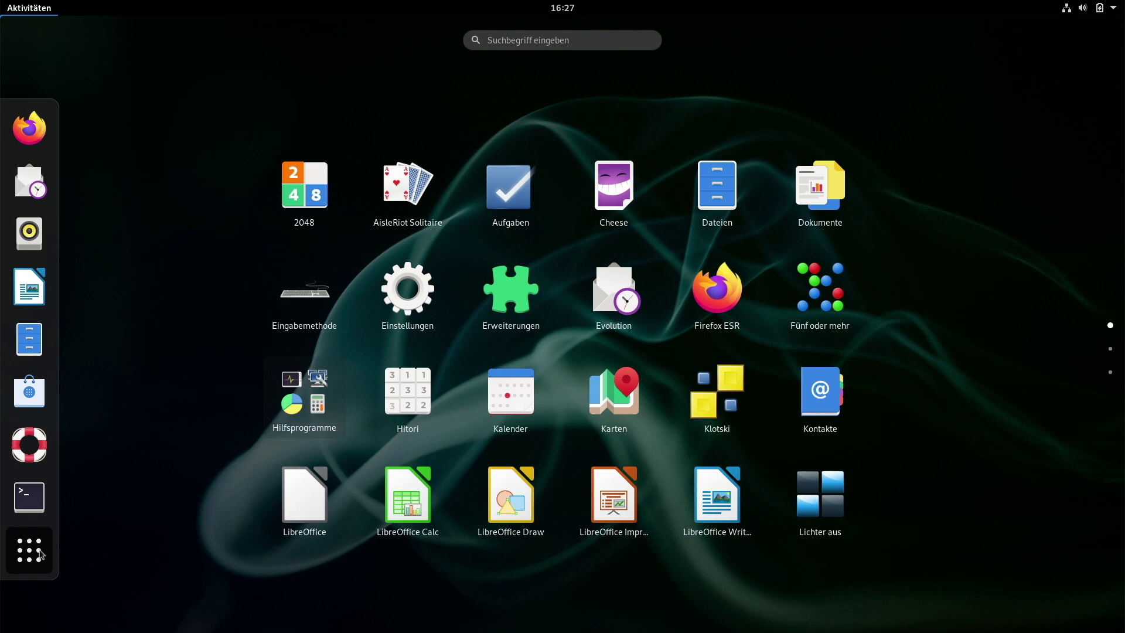
pyautogui.click(376, 406)
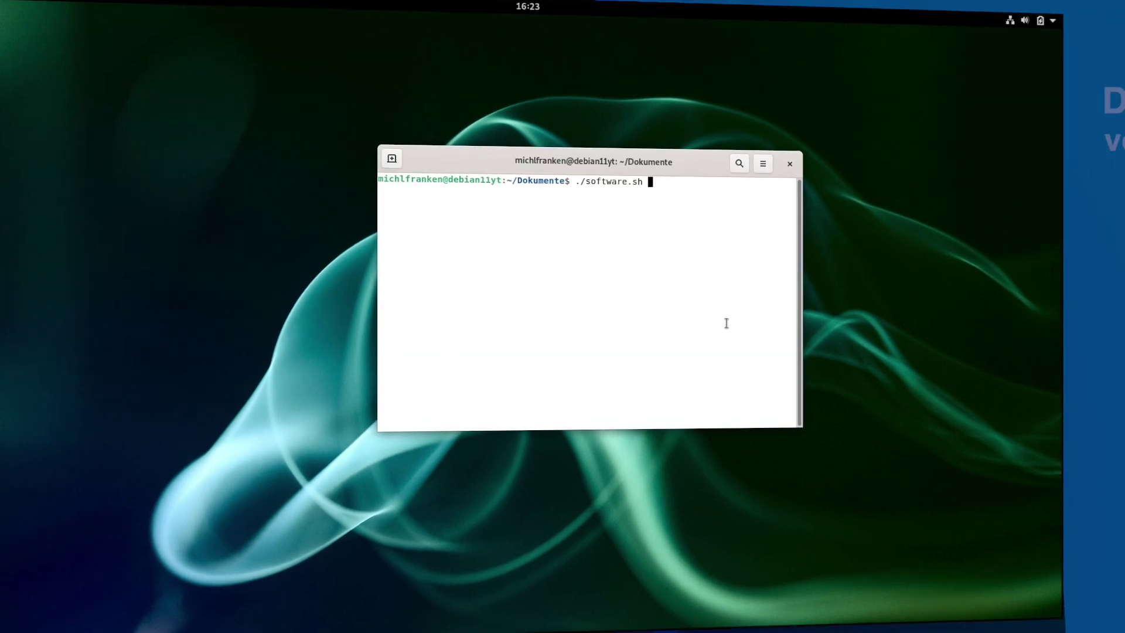
# - Run the script ./software.sh from the Dokumente folder in the terminal
pyautogui.press('Return')
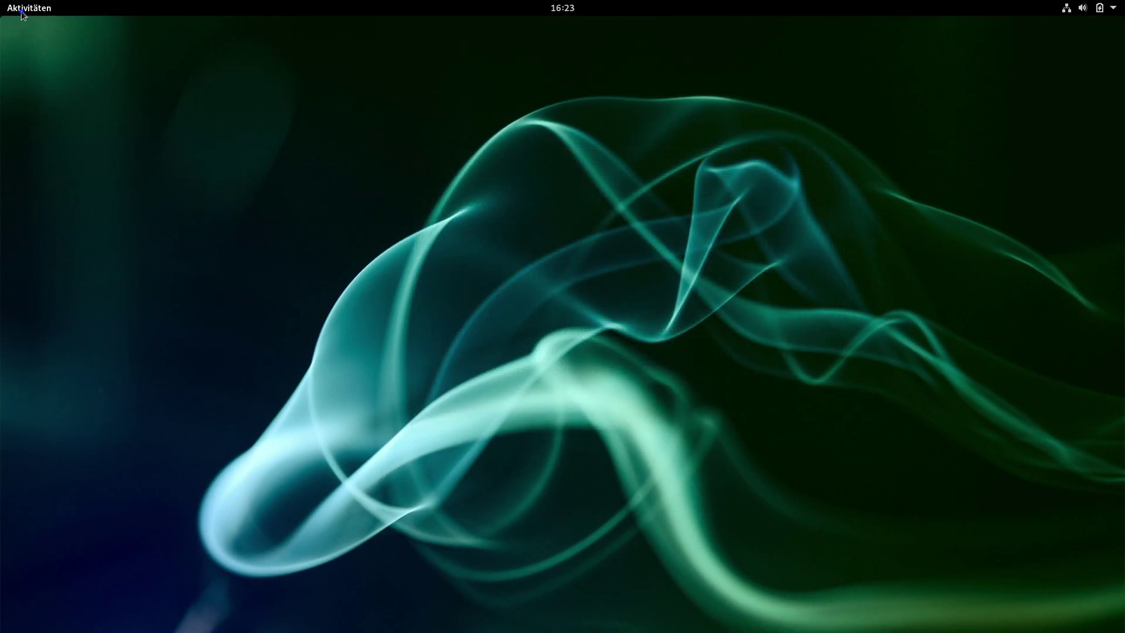
# - Look through all three pages of the installed applications and return to the first page
pyautogui.moveTo(1, 1)
pyautogui.click(49, 552)
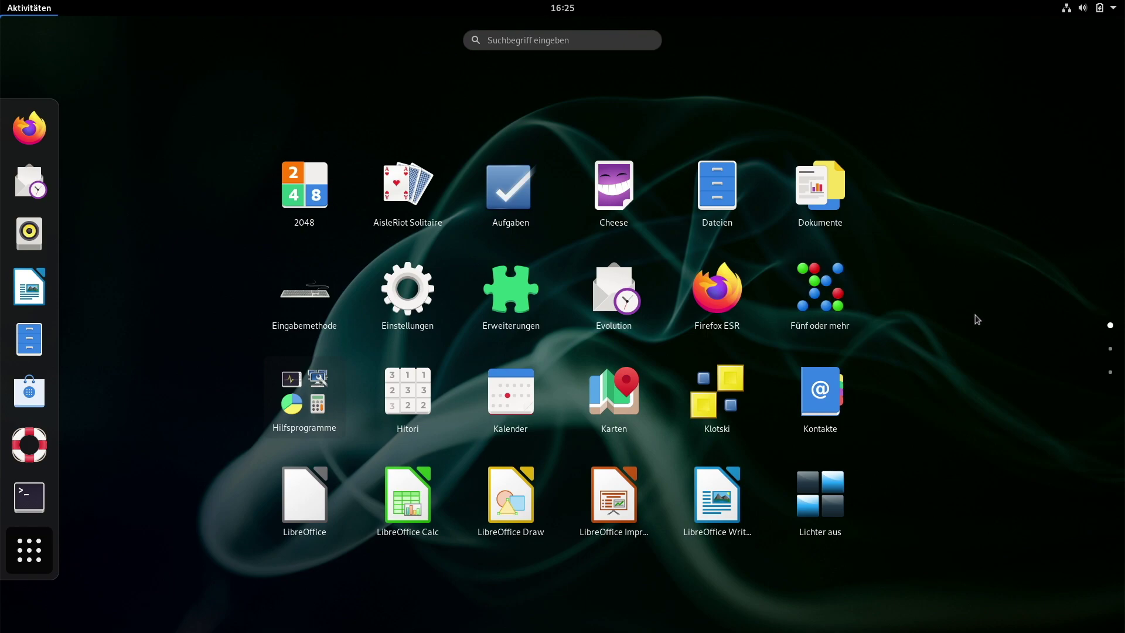
pyautogui.click(1110, 349)
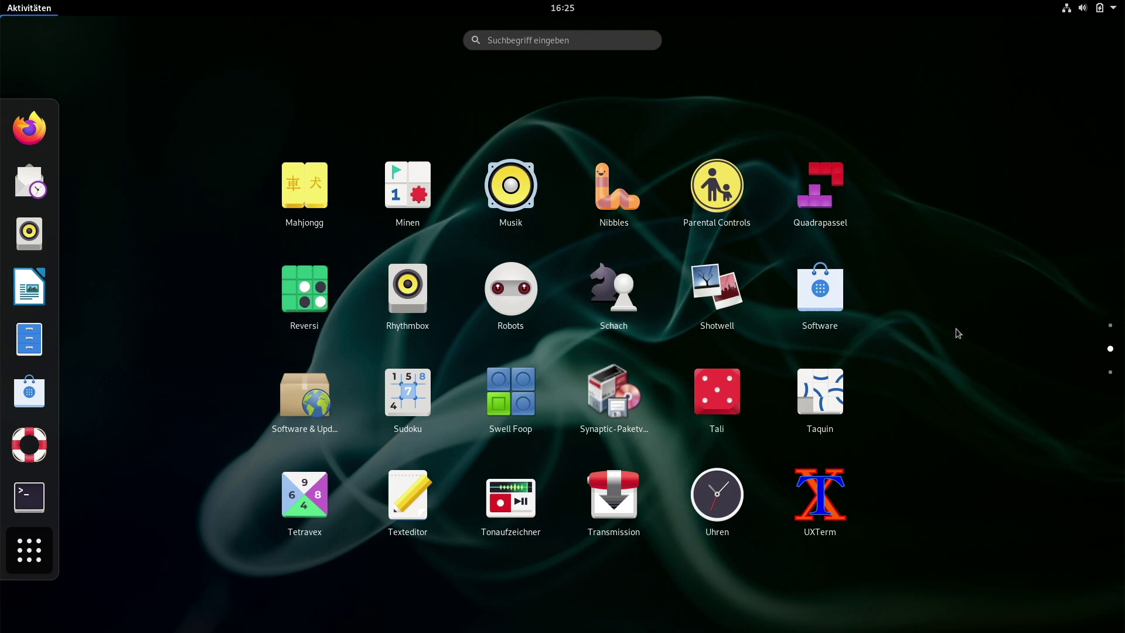
pyautogui.click(1110, 372)
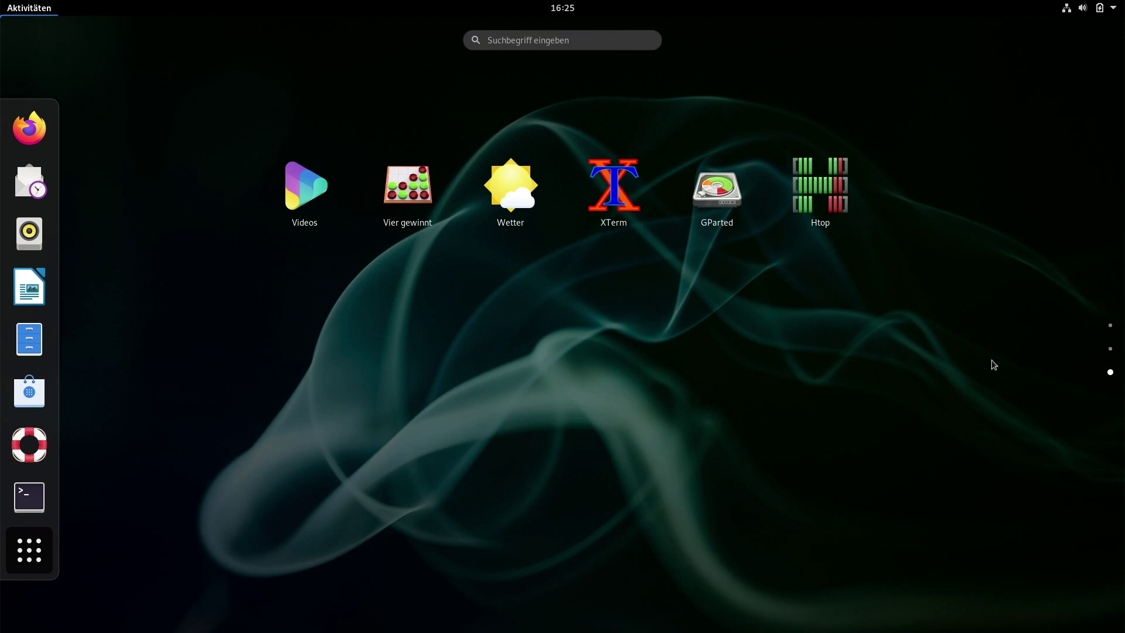
pyautogui.click(1109, 349)
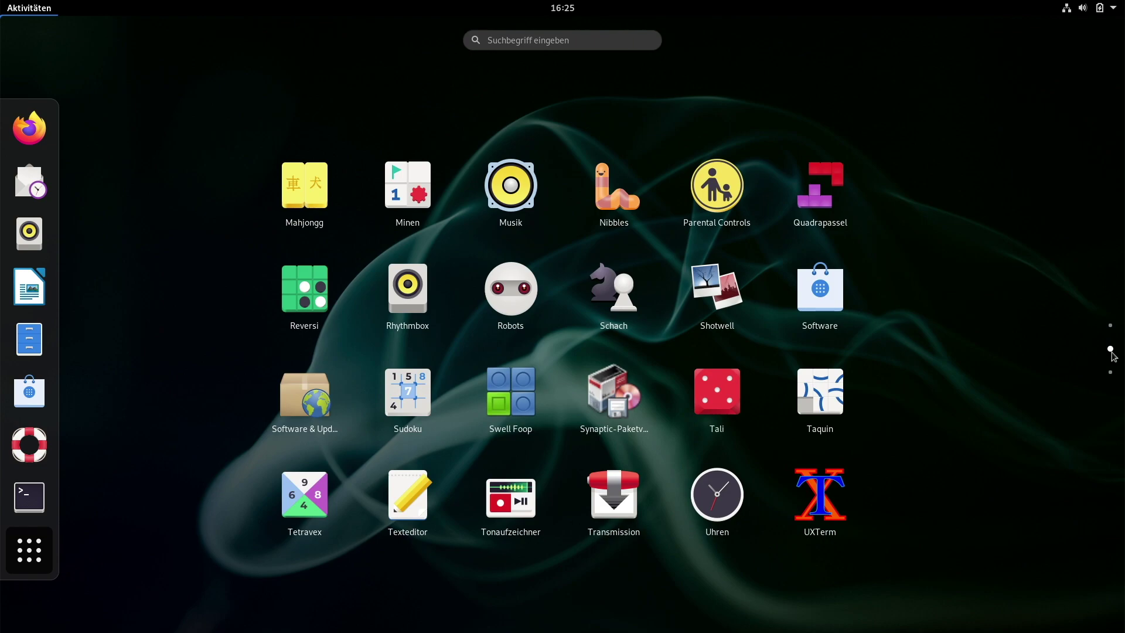
pyautogui.click(1110, 325)
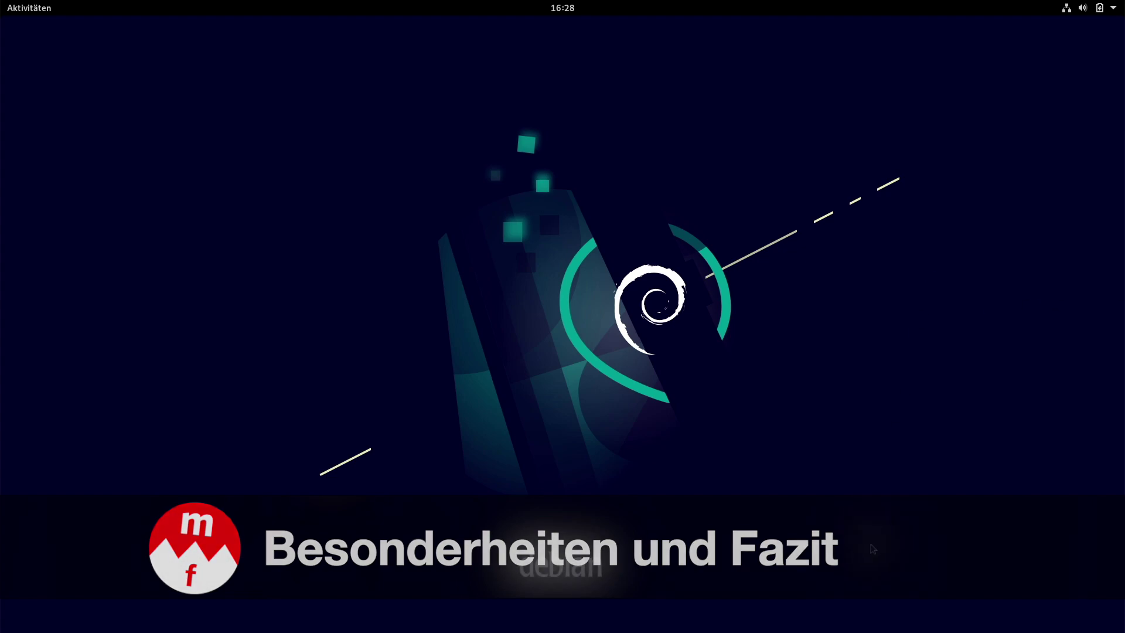
# - Open Parental Controls to view the restriction options for the demo account, and close the window
pyautogui.click(36, 11)
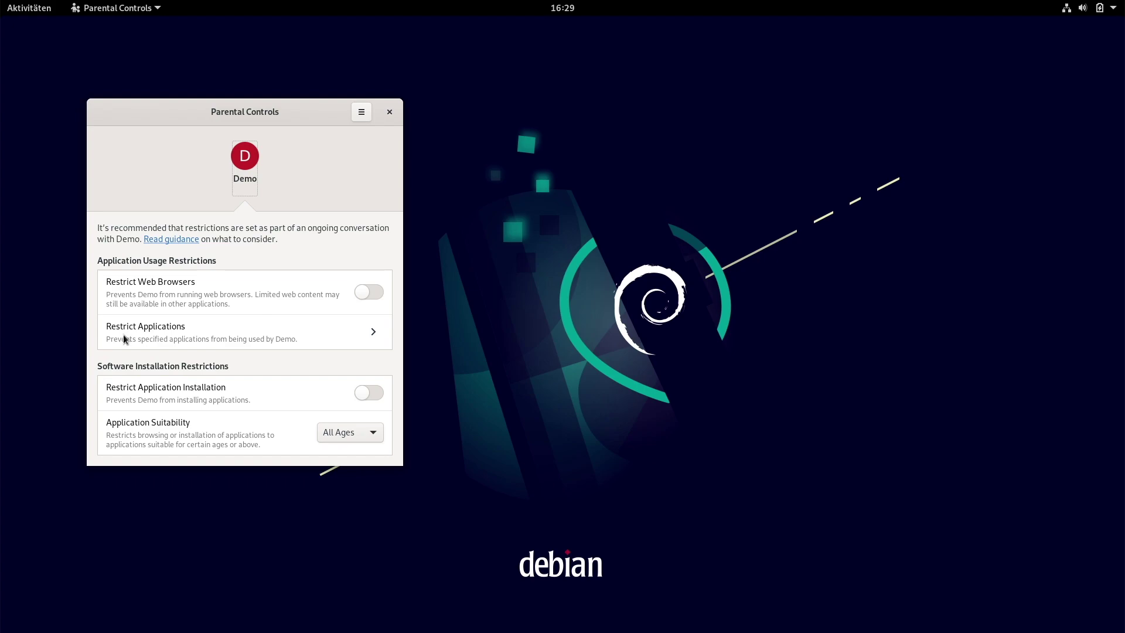
pyautogui.click(389, 111)
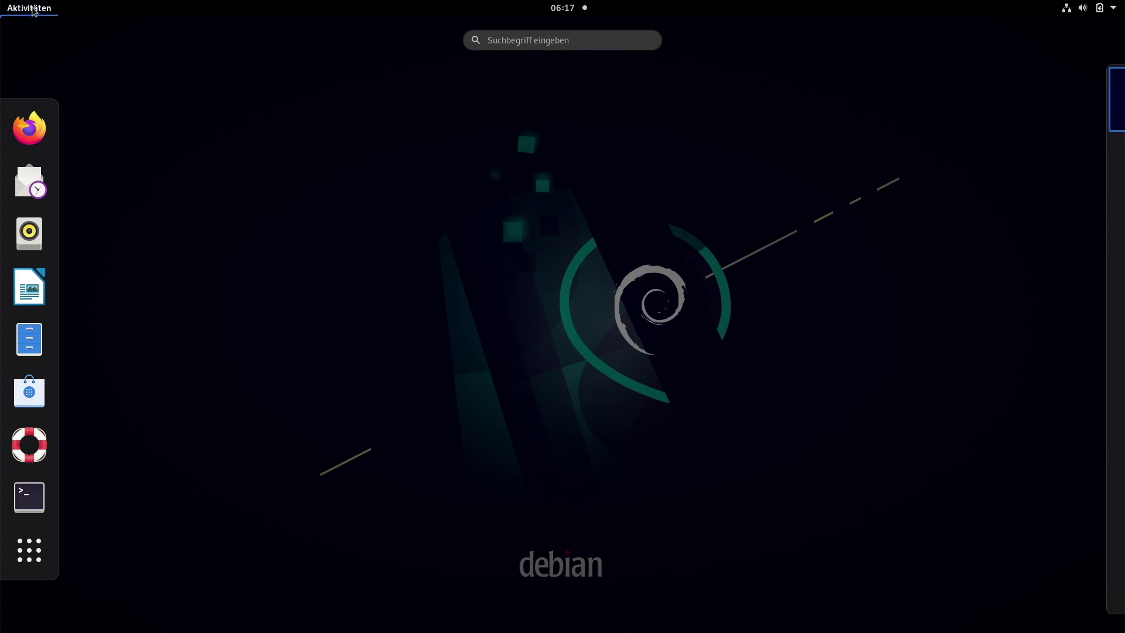
# - Browse the three pages of preinstalled applications on the default desktop and go back to the first one
pyautogui.click(33, 550)
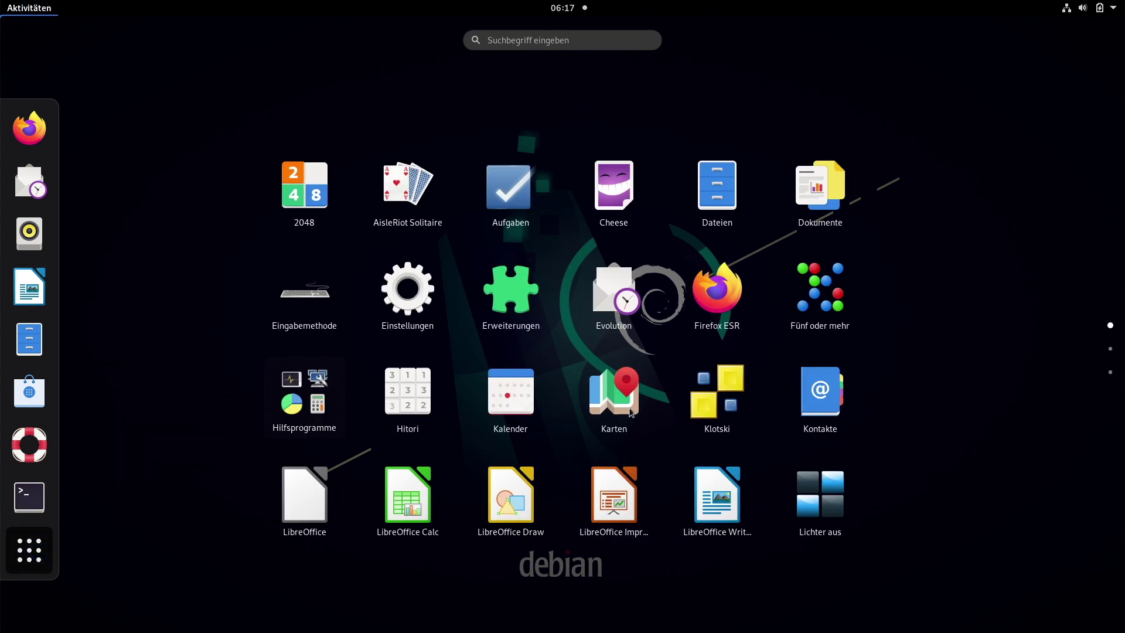
pyautogui.click(1110, 350)
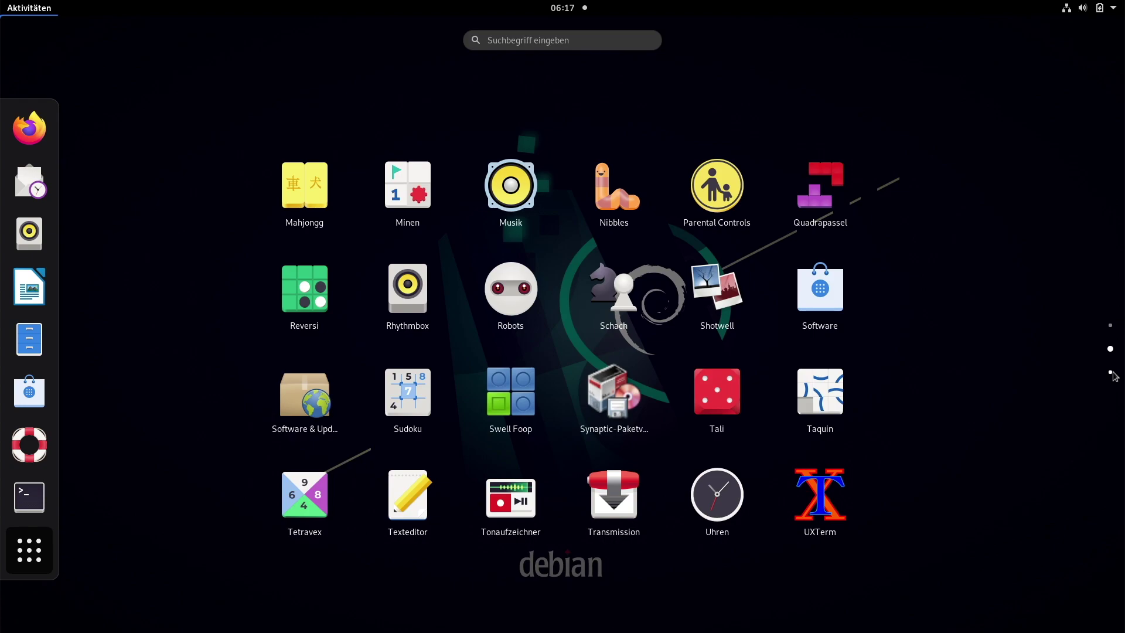
pyautogui.click(1111, 373)
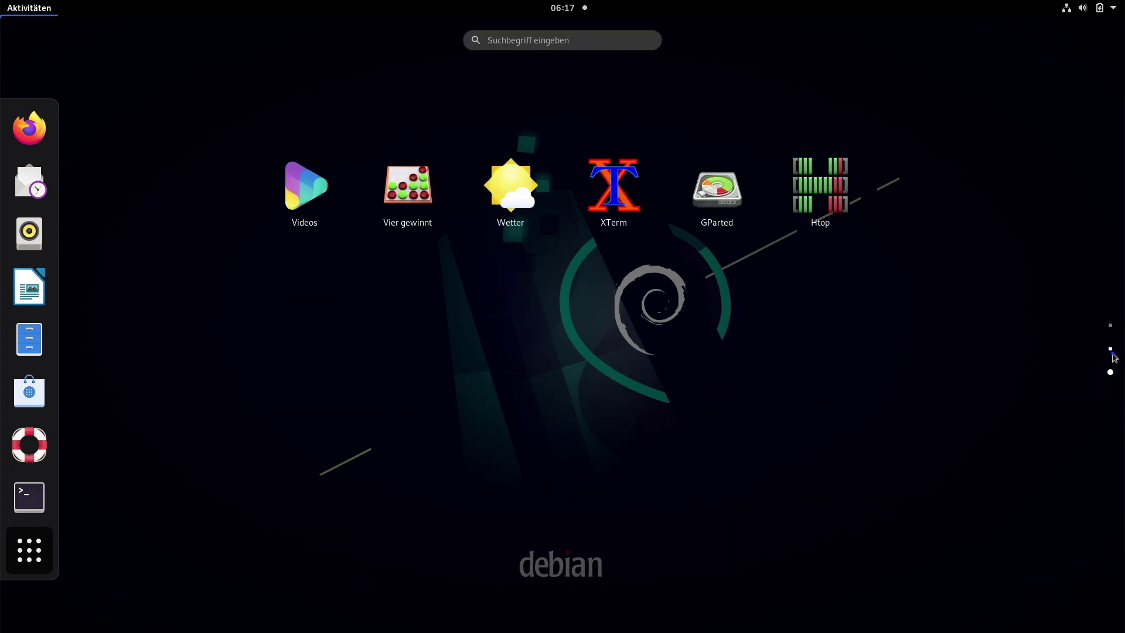
pyautogui.click(1111, 350)
pyautogui.click(1110, 326)
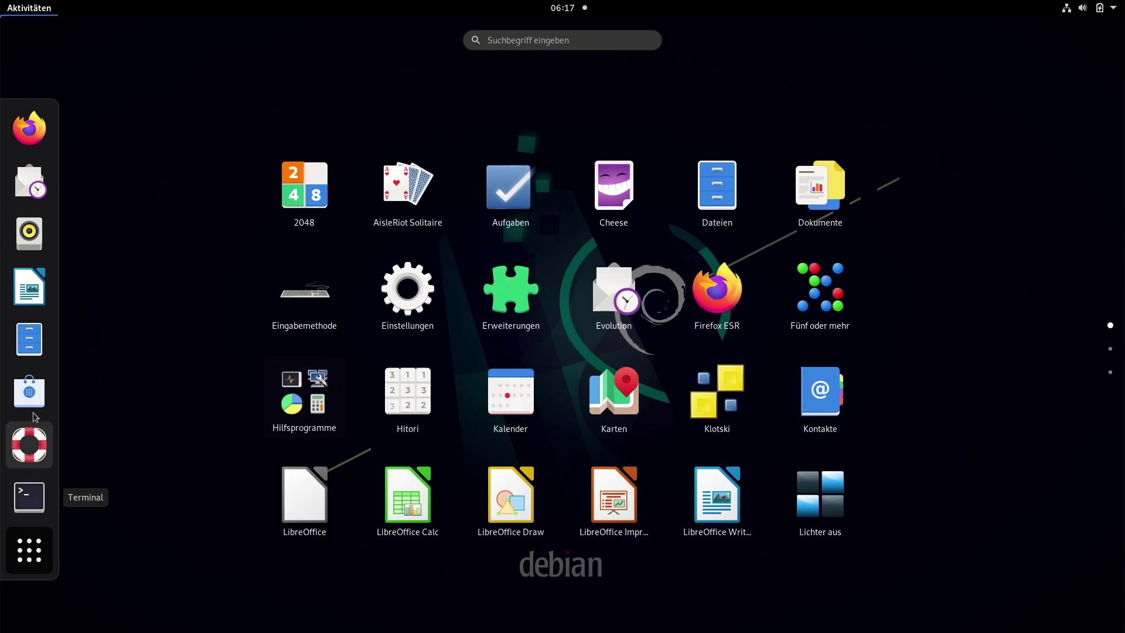
# - Browse the Kommunikation und Nachrichten and Produktivität categories in the software centre, and close it
pyautogui.click(29, 391)
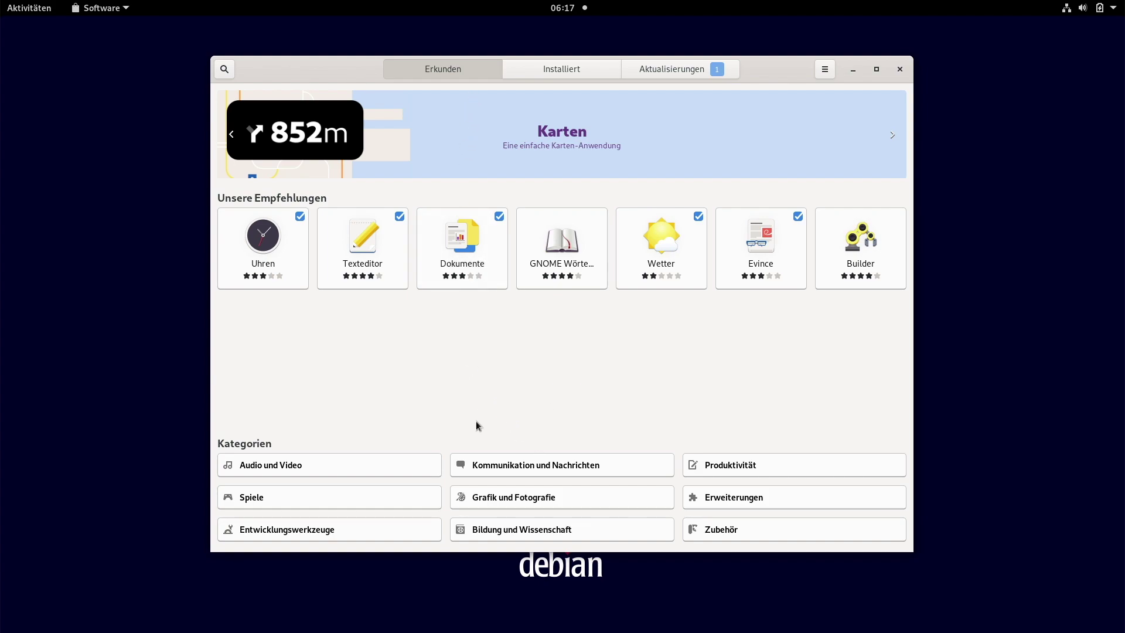
pyautogui.click(567, 465)
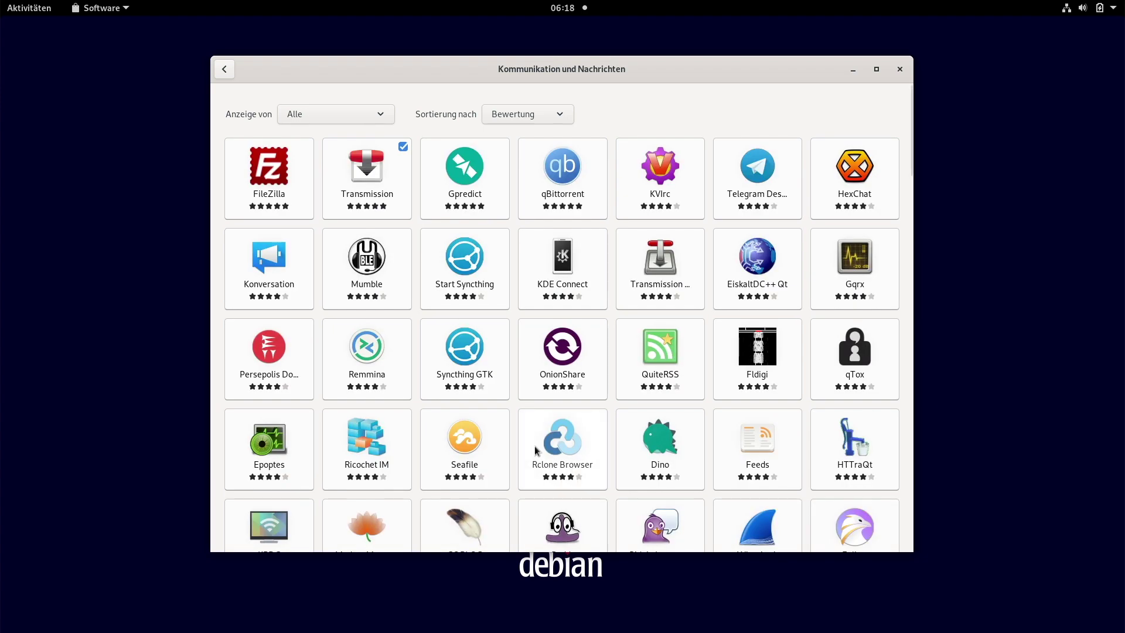
pyautogui.click(224, 71)
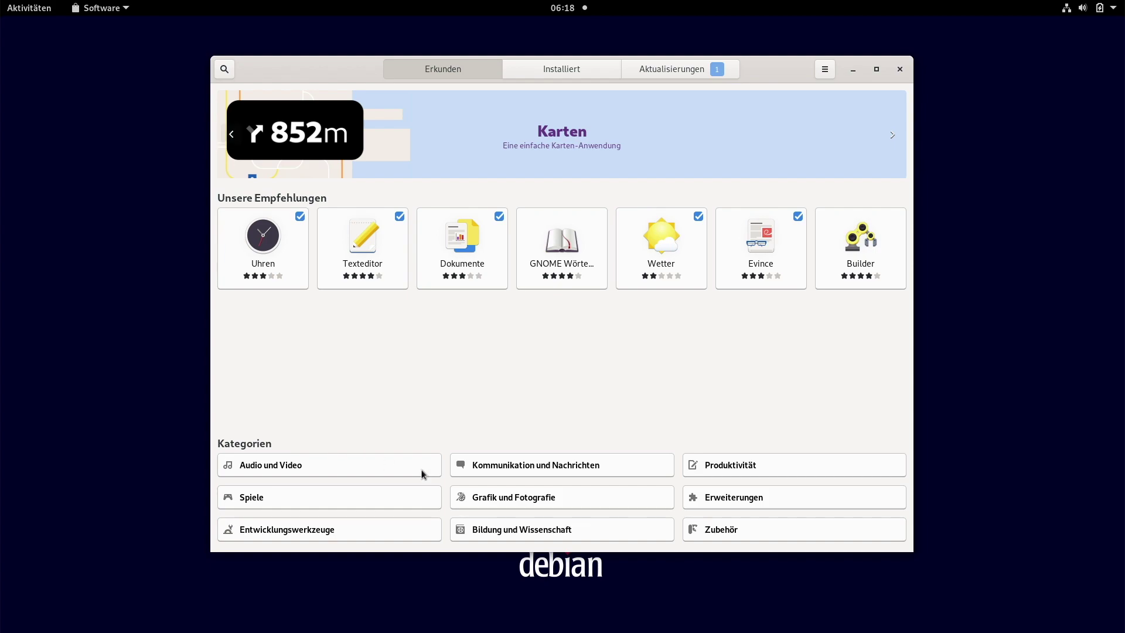
pyautogui.click(779, 466)
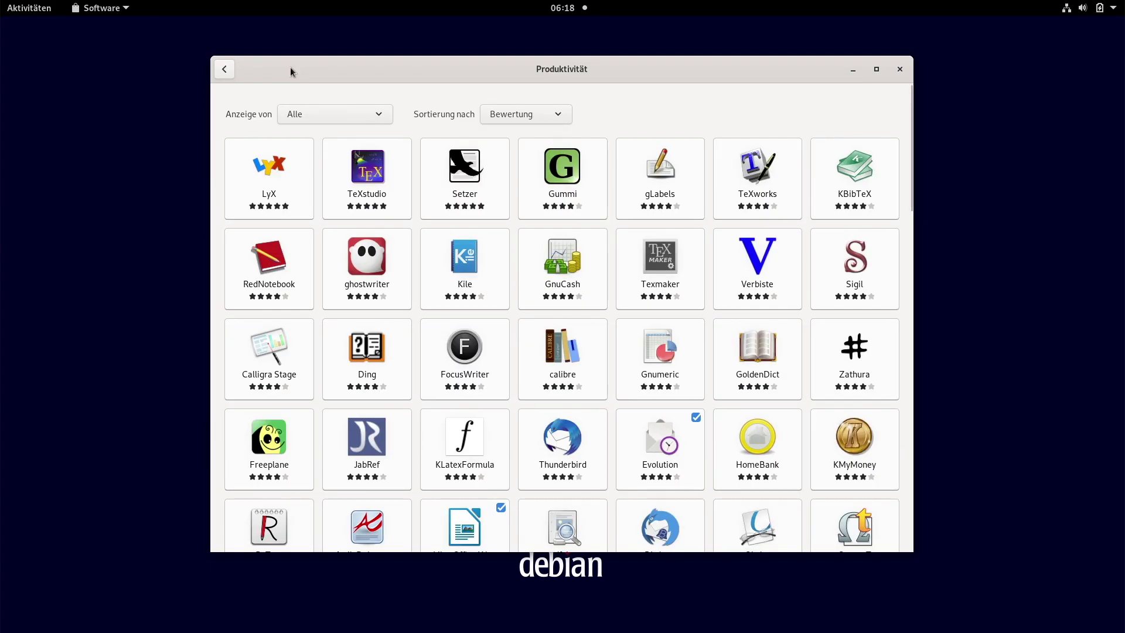
pyautogui.click(223, 70)
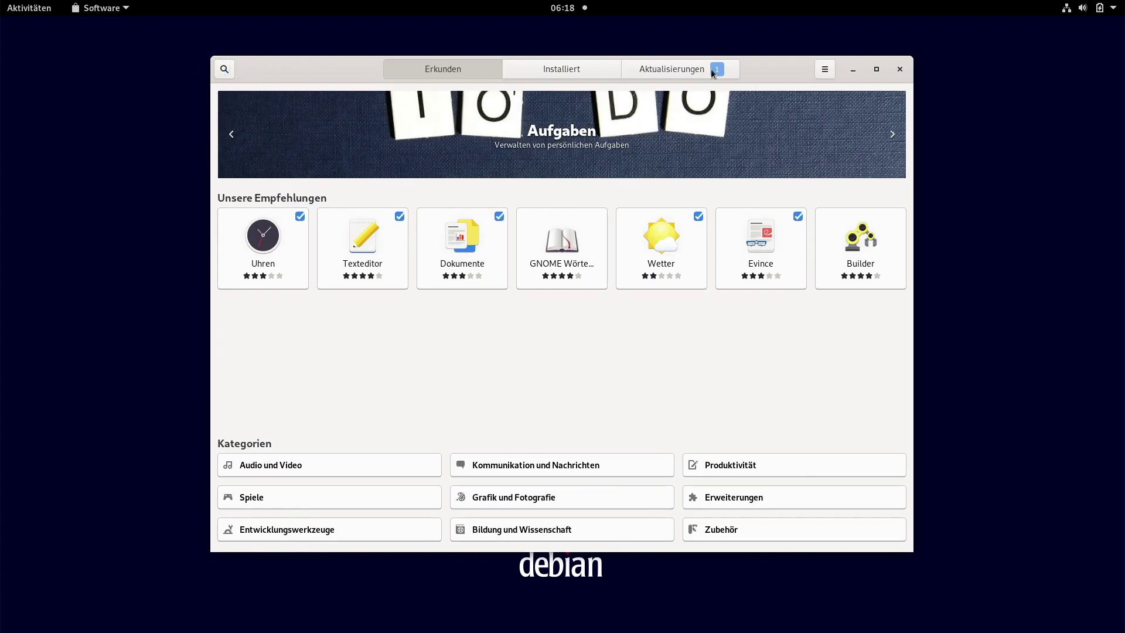
pyautogui.click(898, 70)
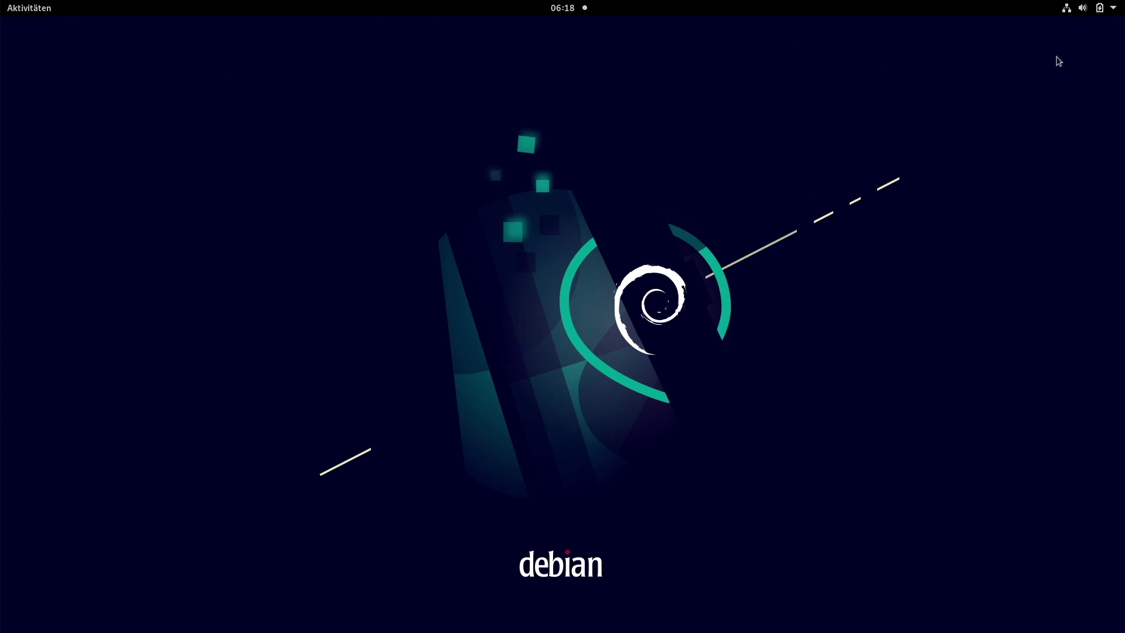
# - View the system menu and the start page of GNOME-Hilfe, closing each of them again
pyautogui.click(1112, 11)
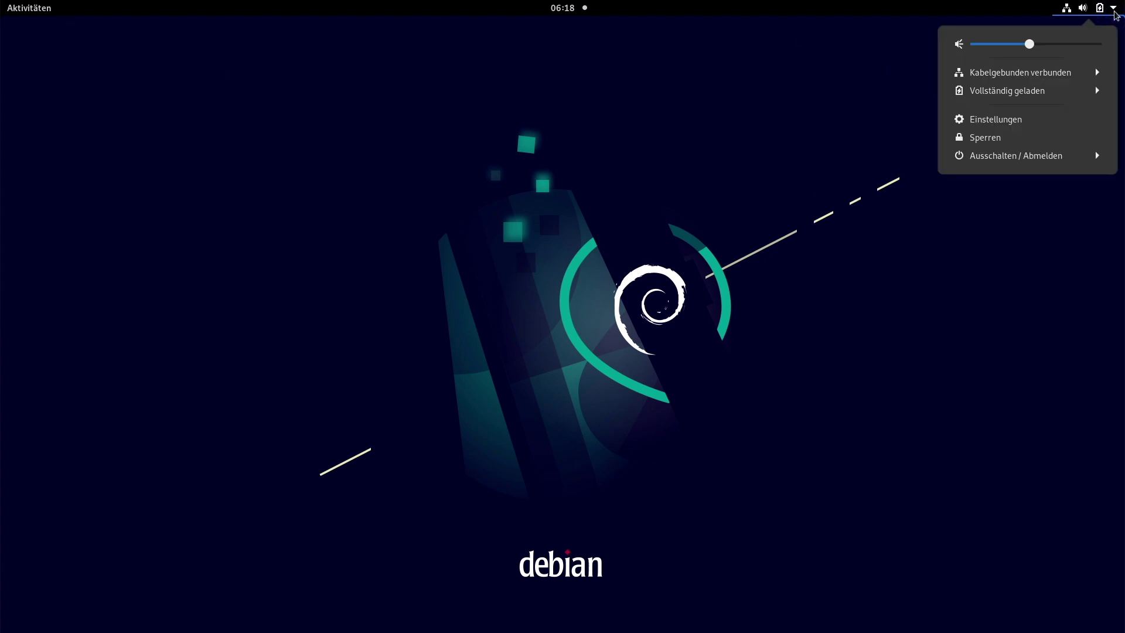
pyautogui.click(1114, 13)
pyautogui.click(49, 10)
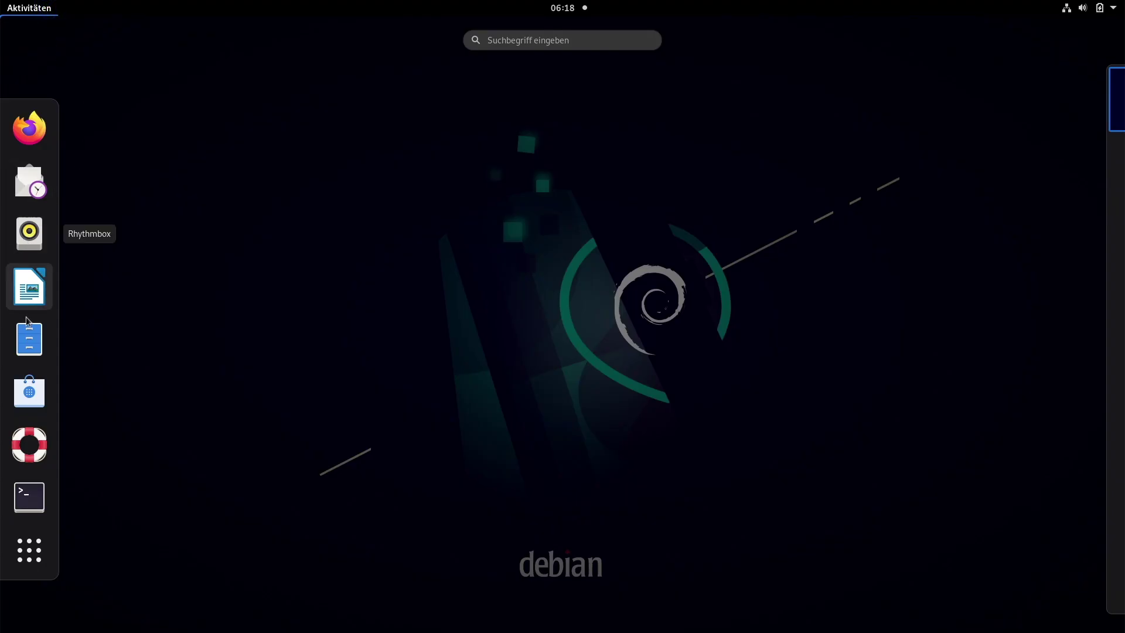
pyautogui.click(34, 461)
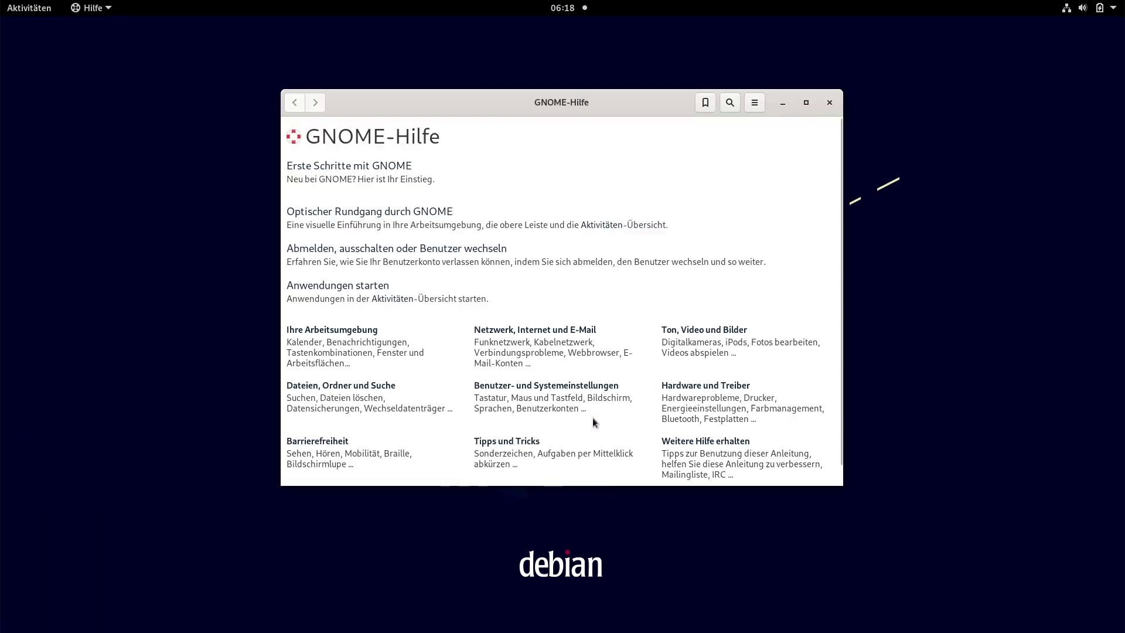
pyautogui.click(829, 104)
# - Open the system settings from the application grid and show the Netzwerk page
pyautogui.click(23, 15)
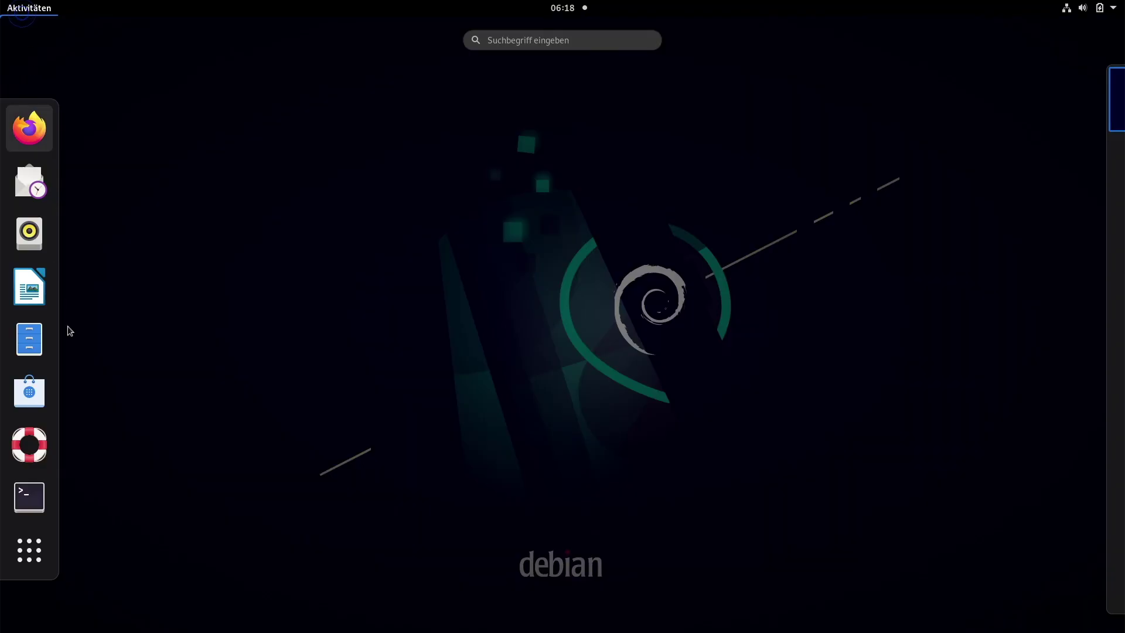
pyautogui.click(28, 566)
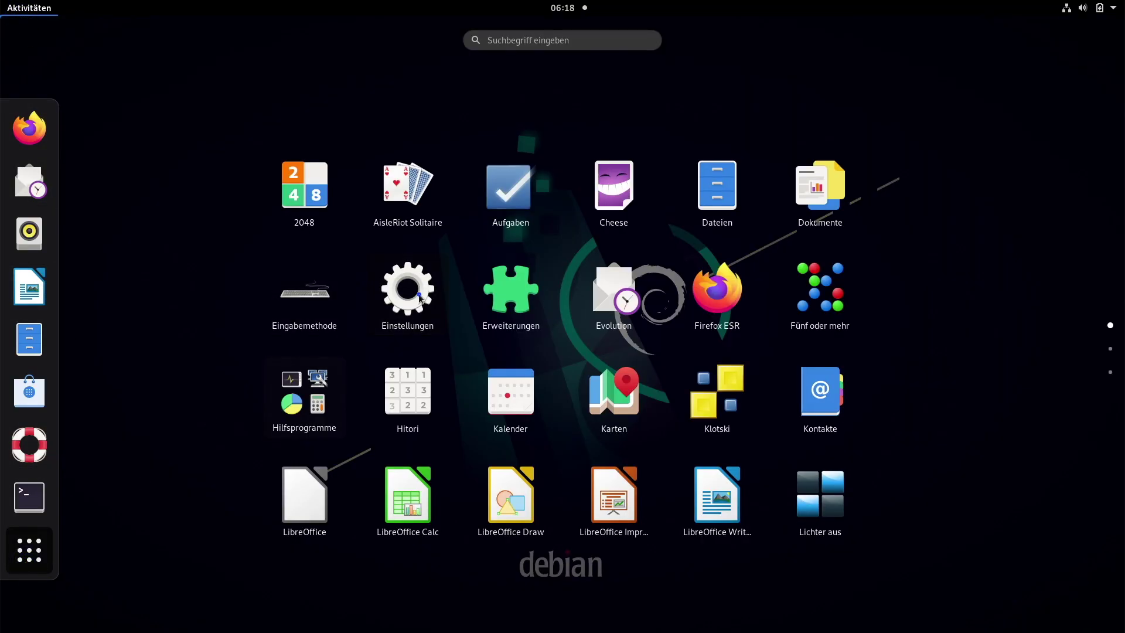
pyautogui.click(419, 299)
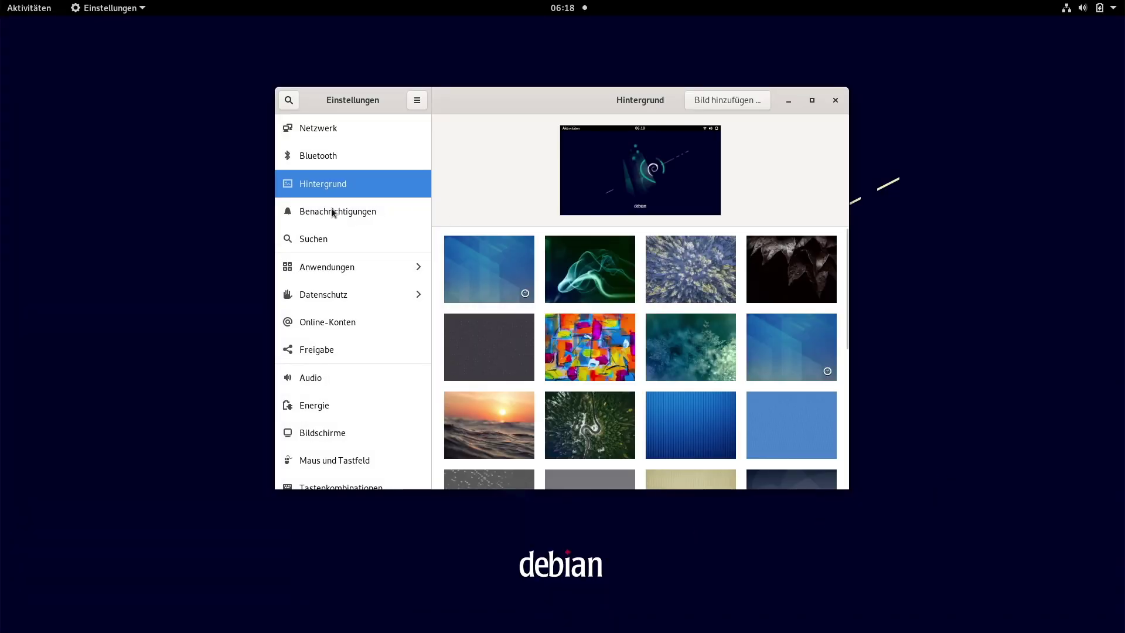
pyautogui.click(341, 137)
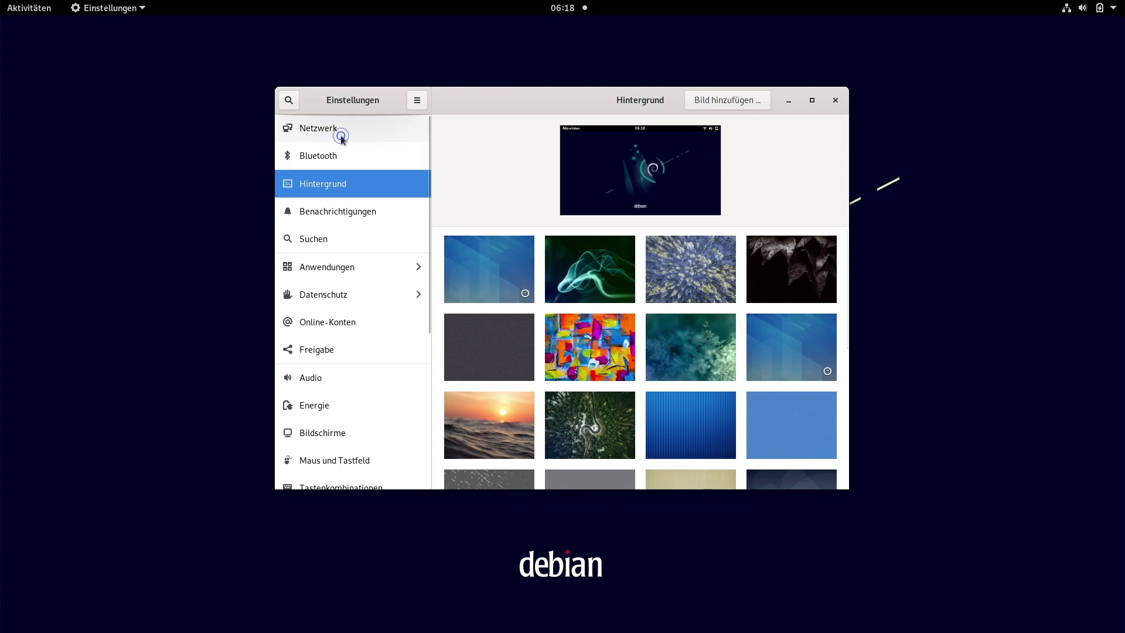
pyautogui.click(323, 127)
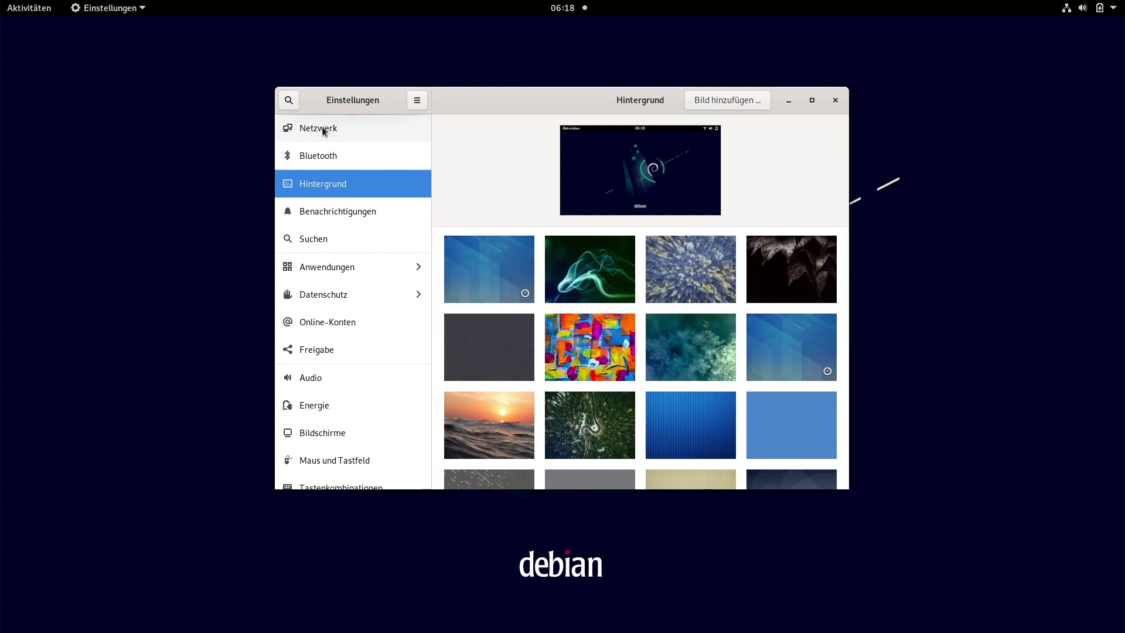
# - Go through the Bluetooth and Datenschutz categories in the system settings
pyautogui.click(323, 158)
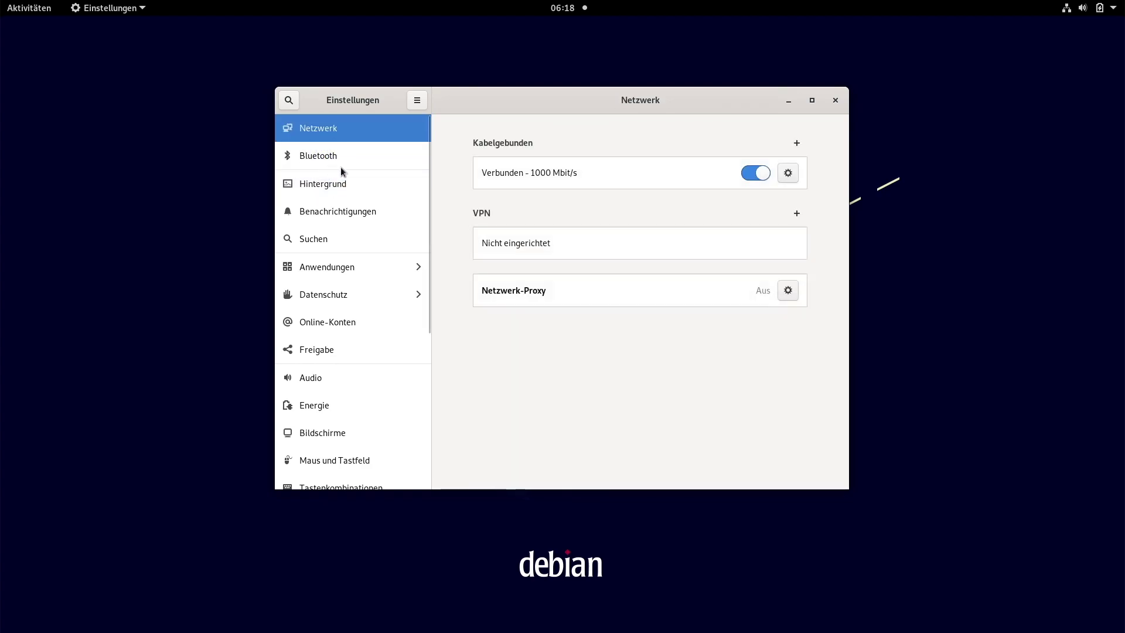
pyautogui.click(337, 156)
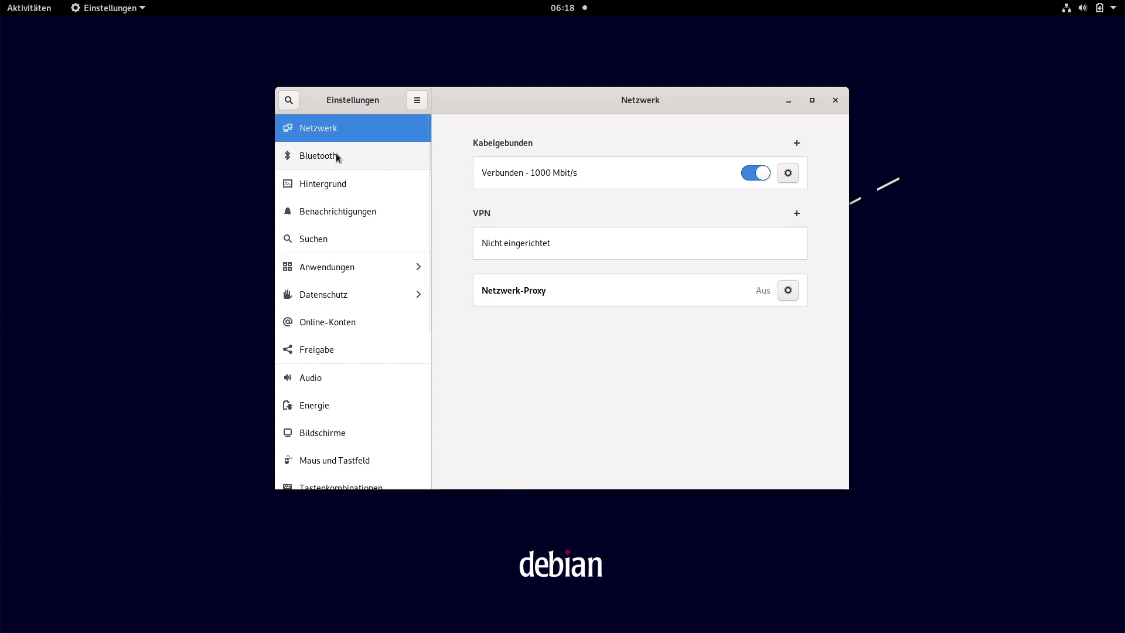
pyautogui.click(311, 300)
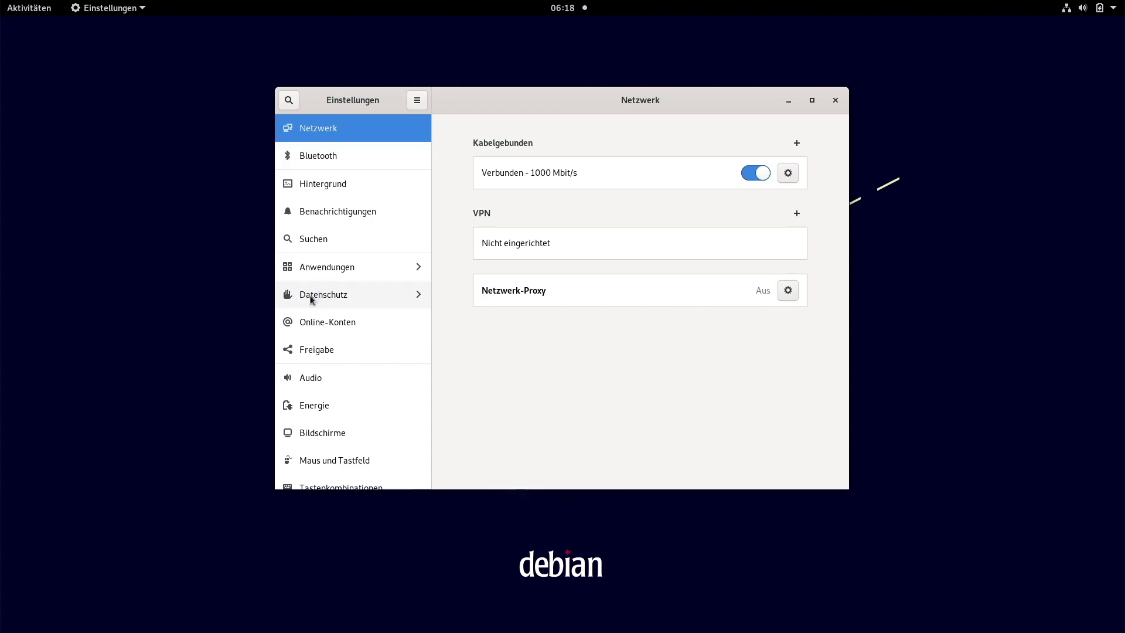